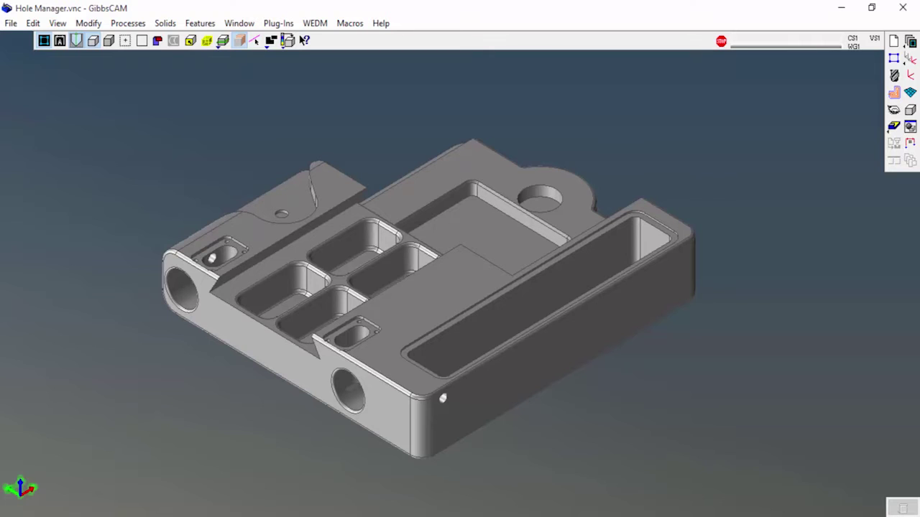
# Open the Hole Manager and run automatic feature recognition on the solid part.
pyautogui.click(201, 23)
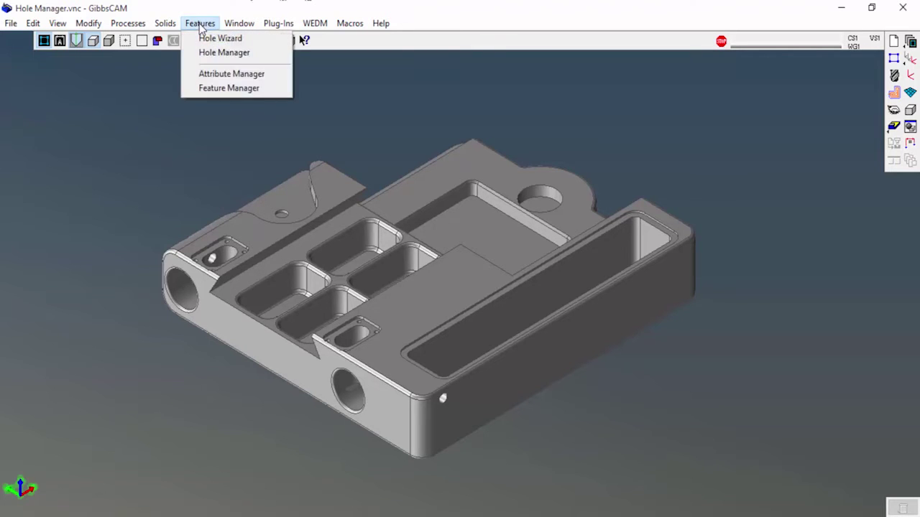
pyautogui.click(223, 53)
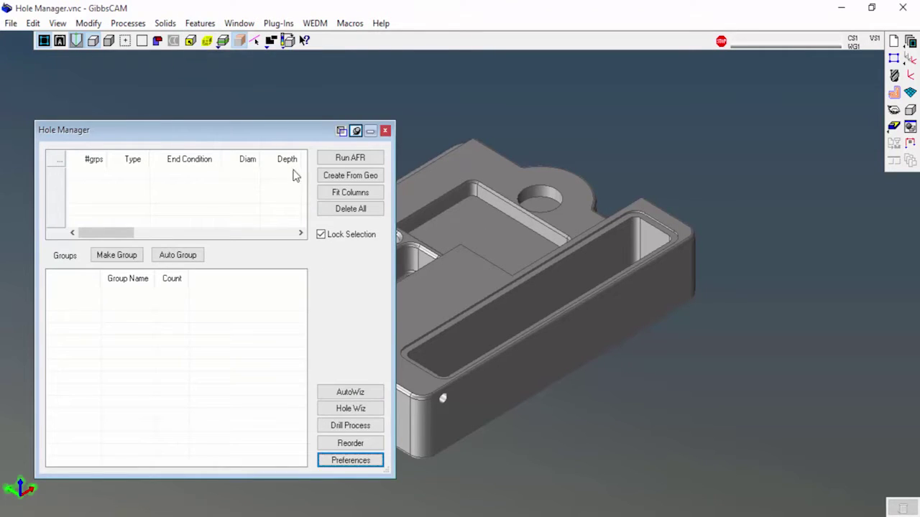
pyautogui.moveTo(242, 129); pyautogui.dragTo(213, 88)
pyautogui.click(481, 181)
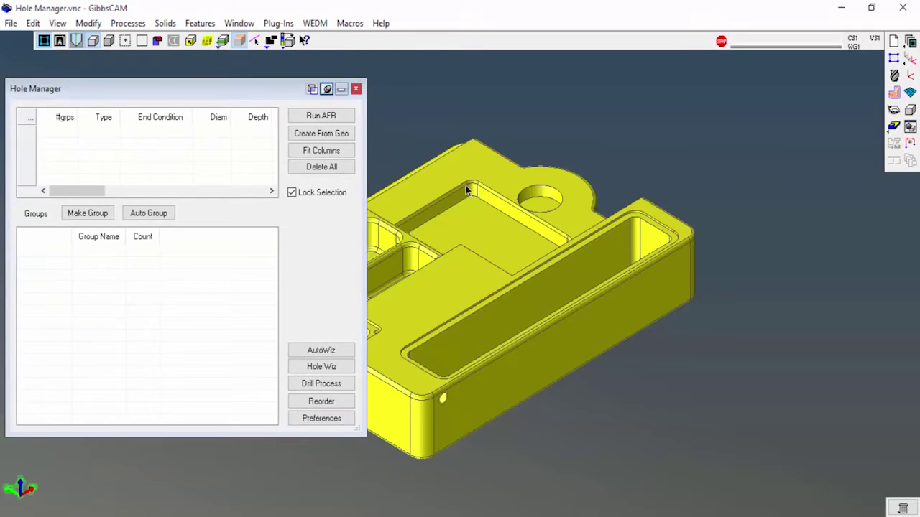
pyautogui.click(331, 120)
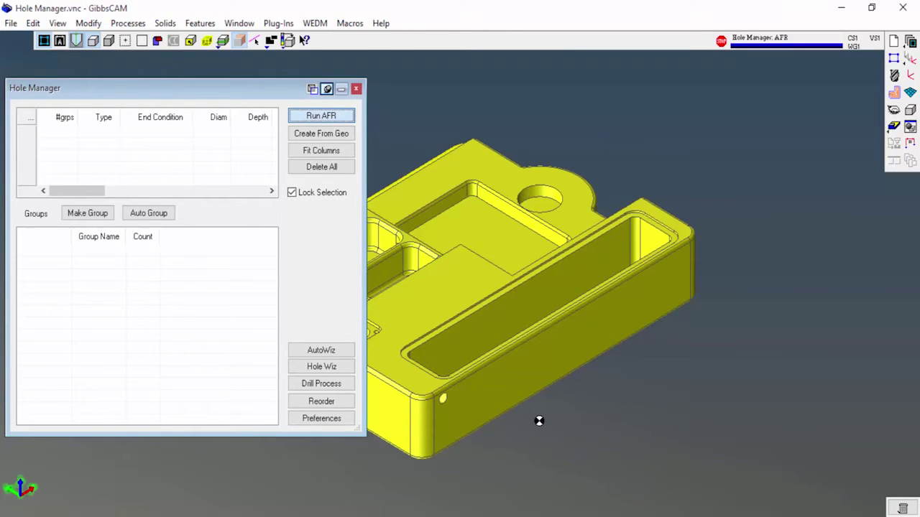
# Inspect the recognized hole markers on the part, then delete all recognized holes.
pyautogui.moveTo(570, 413); pyautogui.dragTo(692, 392, button='middle')
pyautogui.scroll(-2, 686, 404)
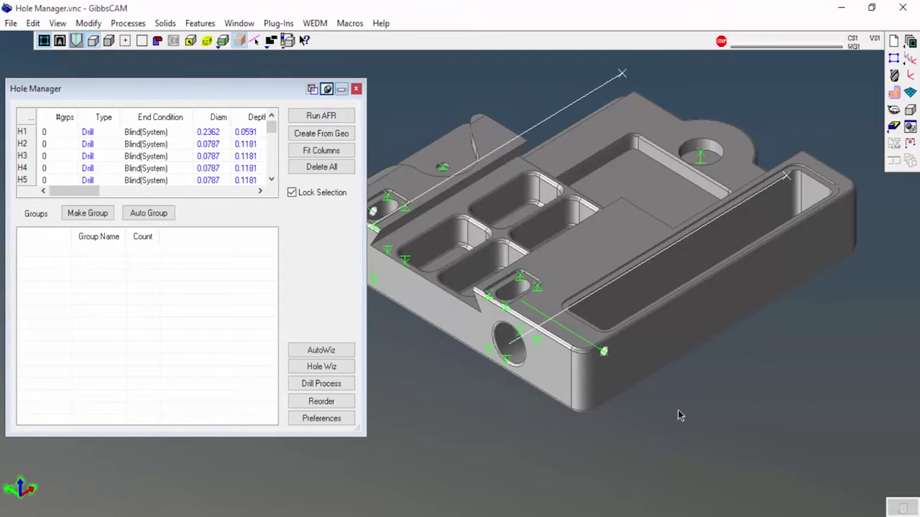
pyautogui.scroll(-3, 683, 408)
pyautogui.moveTo(706, 302); pyautogui.dragTo(740, 393, button='middle')
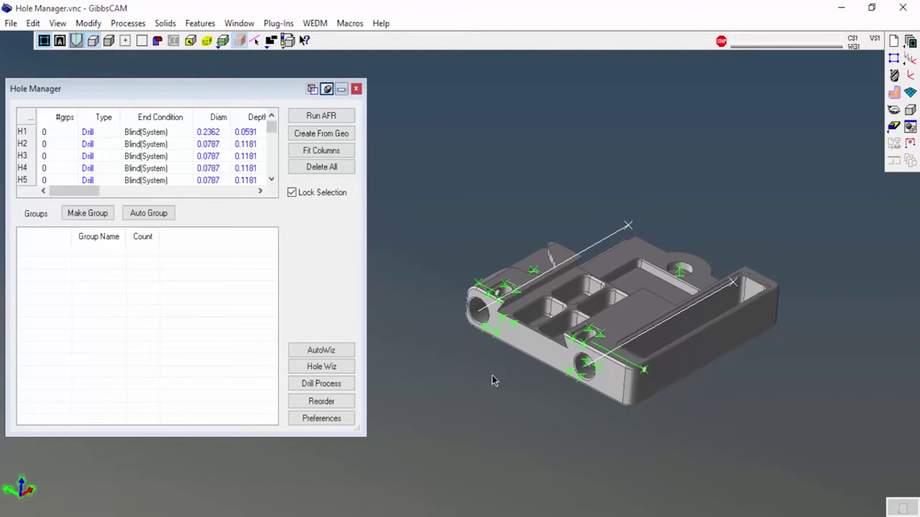
pyautogui.scroll(2, 640, 385)
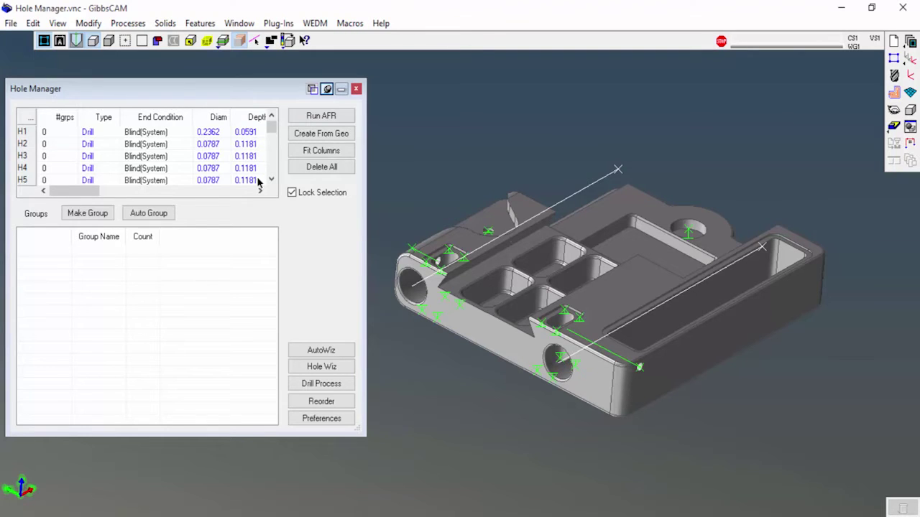
pyautogui.click(320, 166)
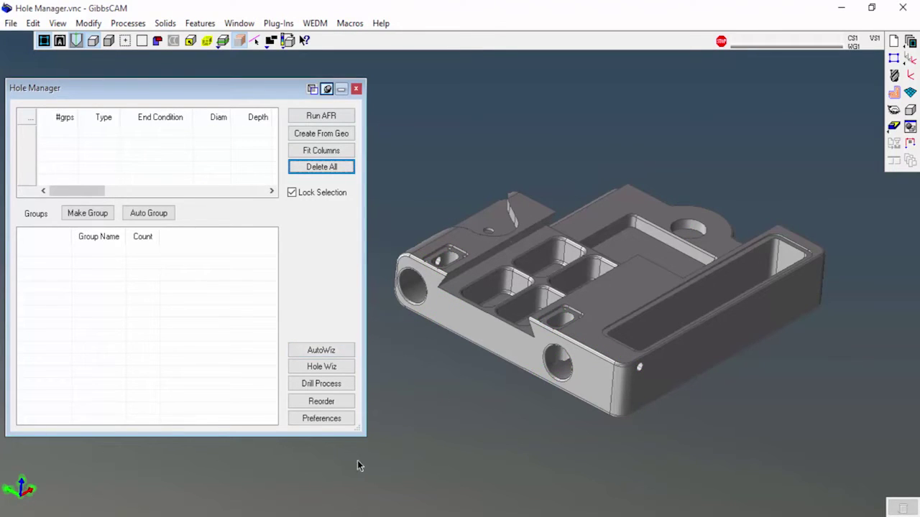
# In Hole Manager preferences, set both AFR Dialog and Grouping Dialog to Use Dialog.
pyautogui.click(320, 420)
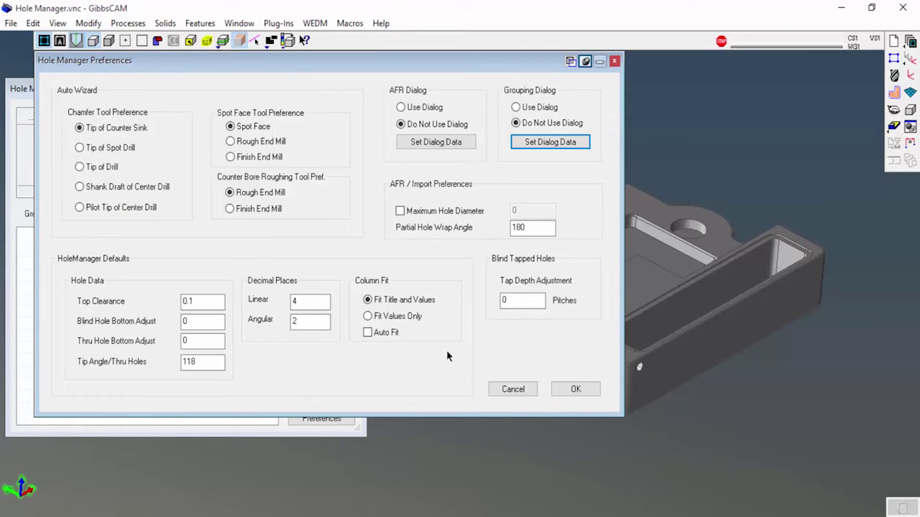
pyautogui.moveTo(301, 69); pyautogui.dragTo(319, 79)
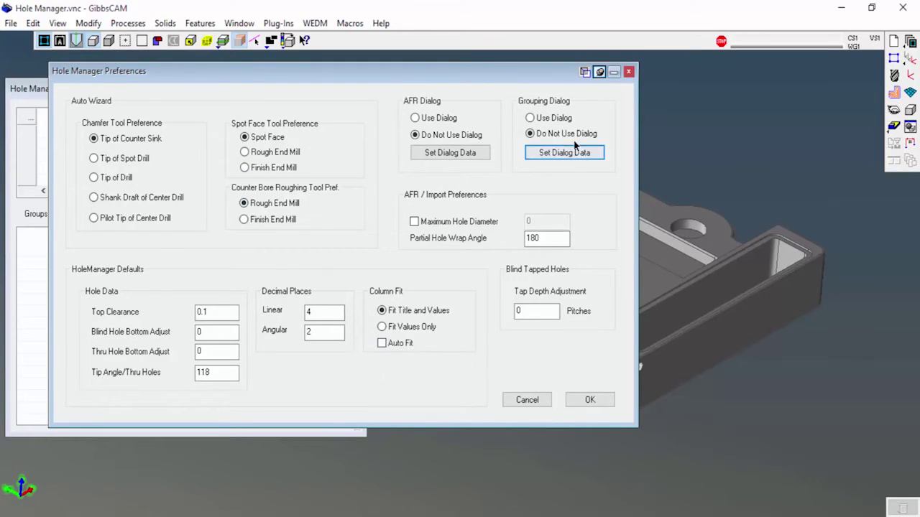
pyautogui.click(415, 118)
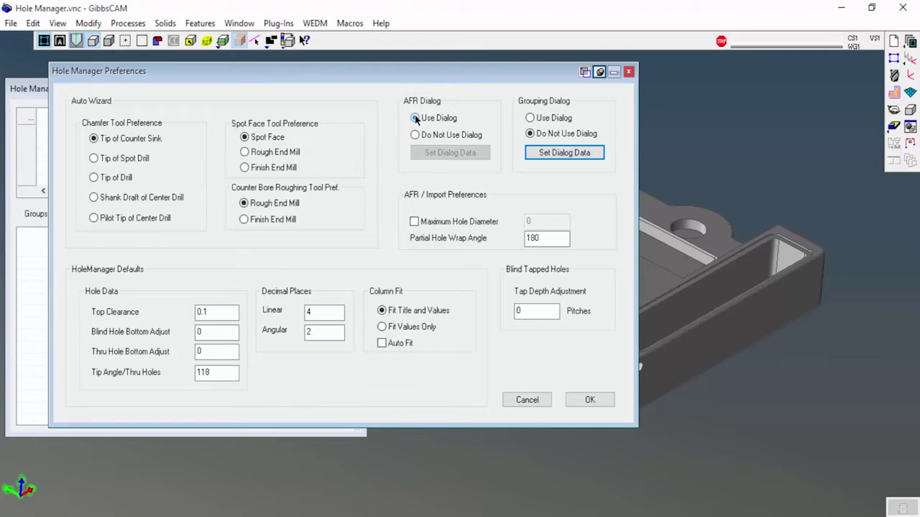
pyautogui.click(530, 118)
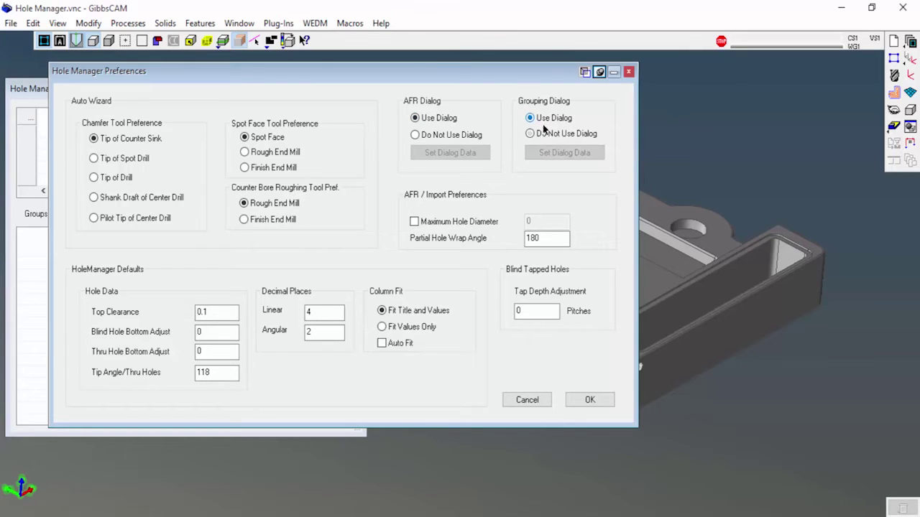
pyautogui.click(589, 400)
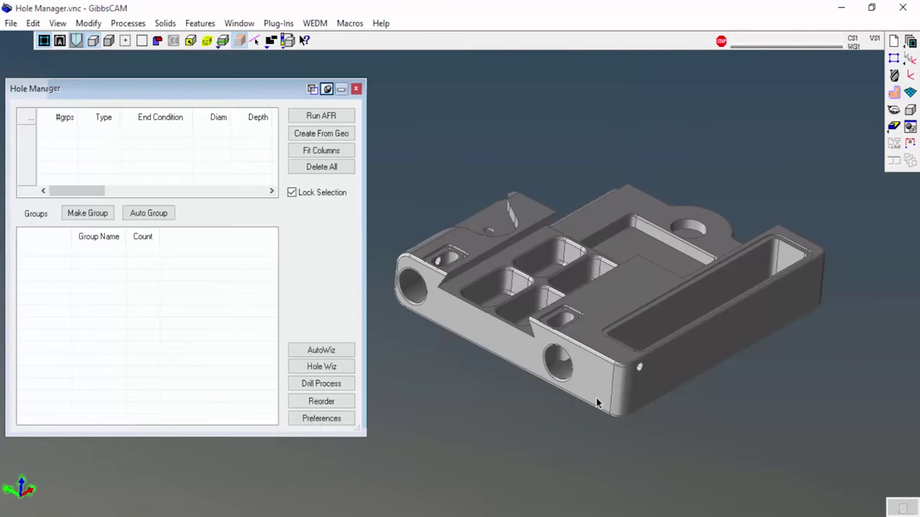
# Rerun recognition on the solid with 'Only Holes aligned with Current CS', listing holes H1–H5.
pyautogui.click(311, 121)
pyautogui.click(513, 323)
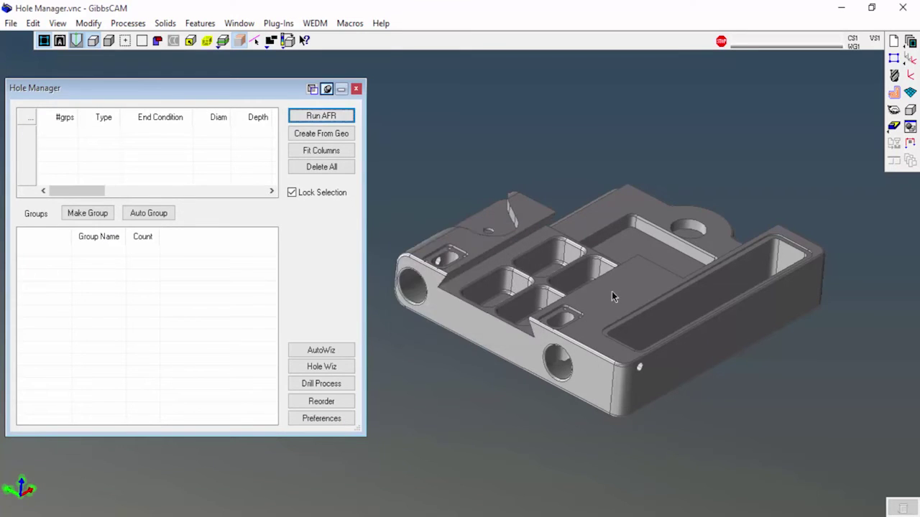
pyautogui.click(611, 291)
pyautogui.click(311, 118)
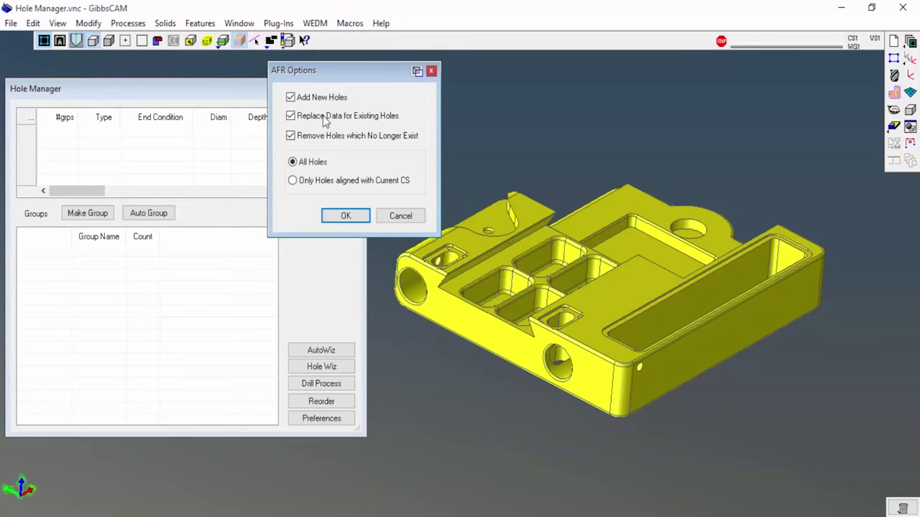
pyautogui.moveTo(357, 84); pyautogui.dragTo(465, 70)
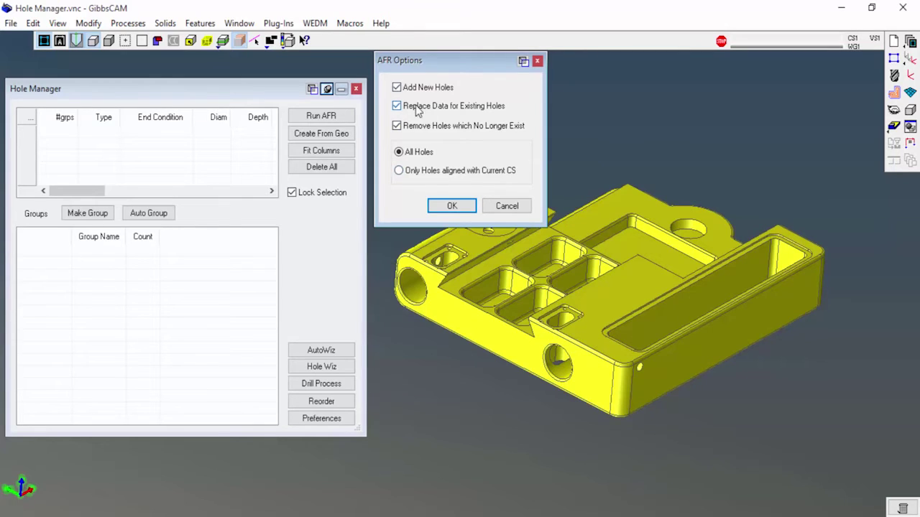
pyautogui.click(398, 171)
pyautogui.click(452, 206)
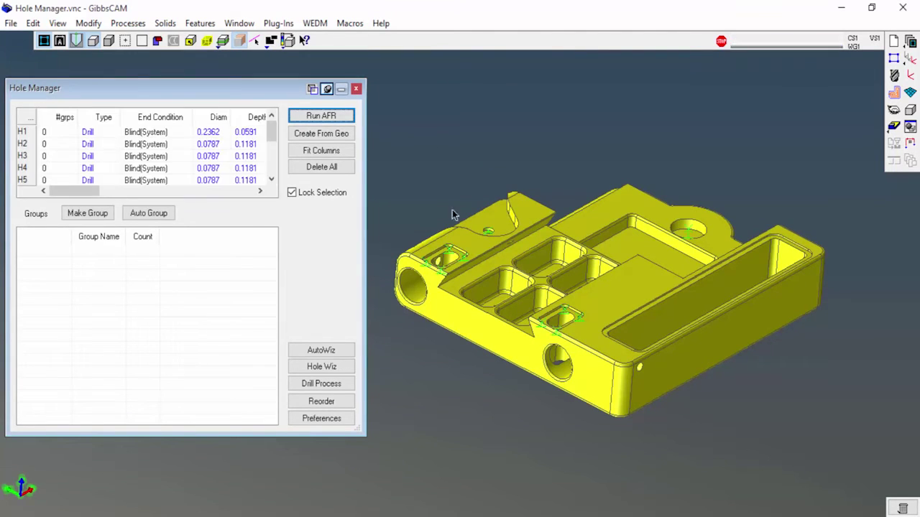
# Show the stock as a translucent shaded box and move the Hole Manager up and right.
pyautogui.click(143, 41)
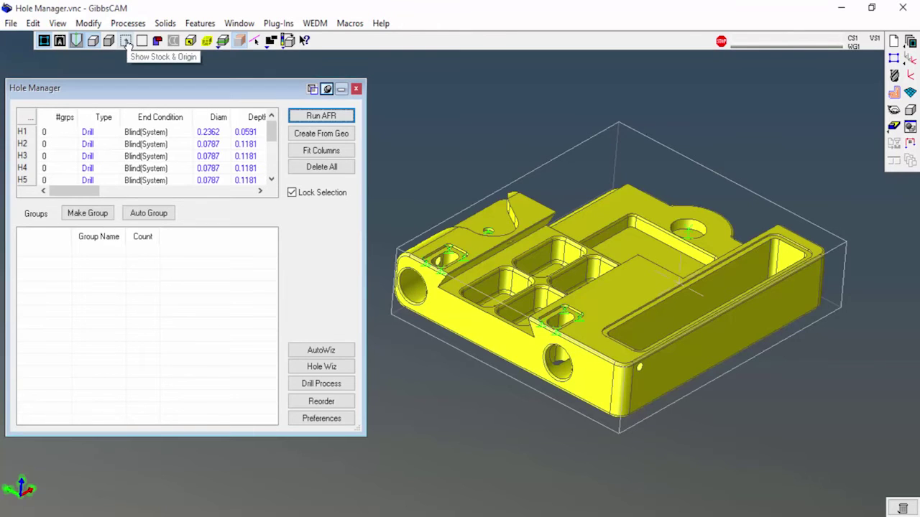
pyautogui.moveTo(508, 452); pyautogui.dragTo(480, 438, button='middle')
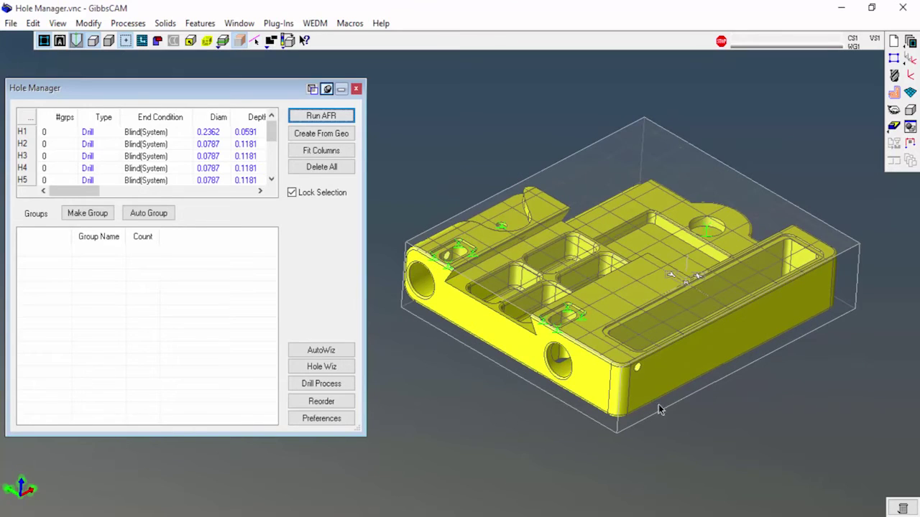
pyautogui.click(126, 40)
pyautogui.moveTo(497, 204); pyautogui.dragTo(575, 392, button='middle')
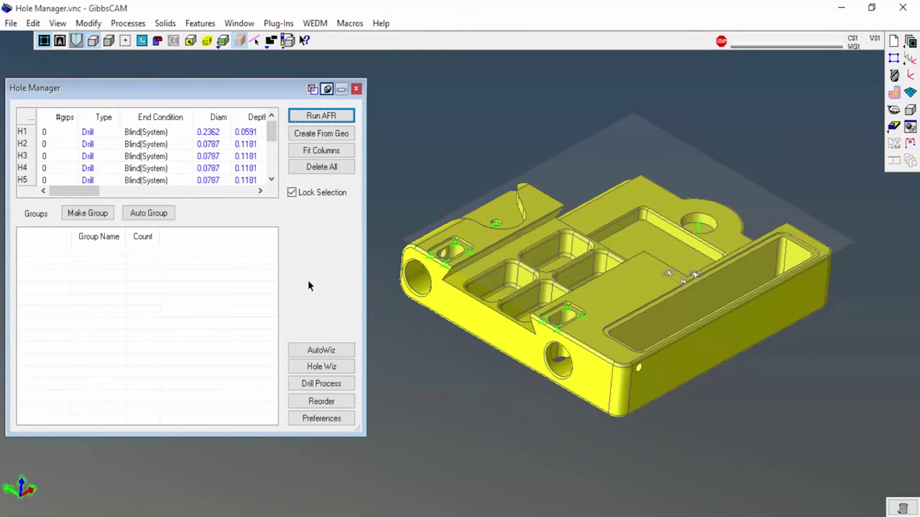
pyautogui.moveTo(161, 82); pyautogui.dragTo(207, 60)
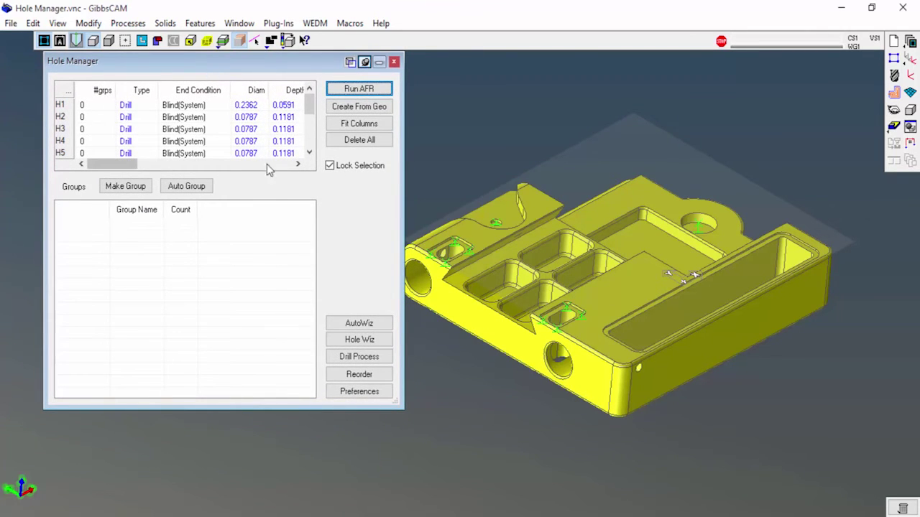
pyautogui.click(190, 186)
# Auto-group the holes using the Same Direction option, producing Group 1 with all 10 holes.
pyautogui.moveTo(524, 92); pyautogui.dragTo(335, 80)
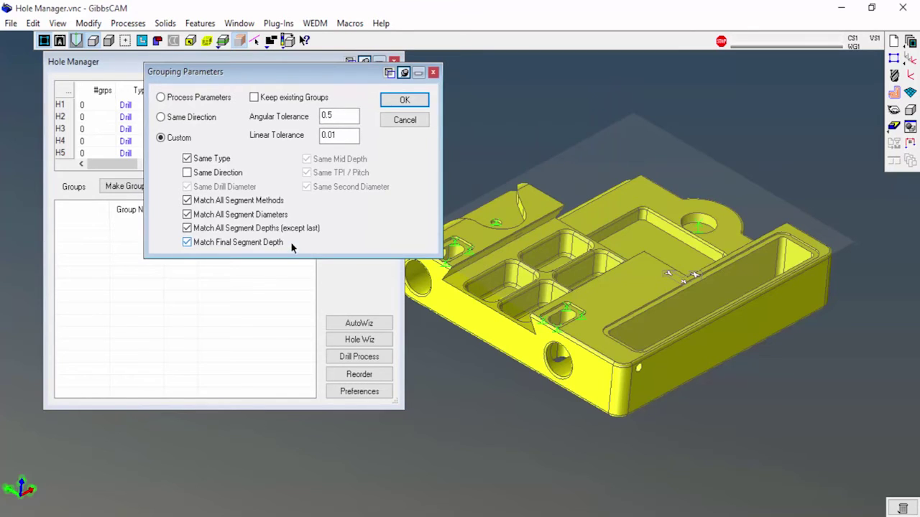
pyautogui.click(161, 98)
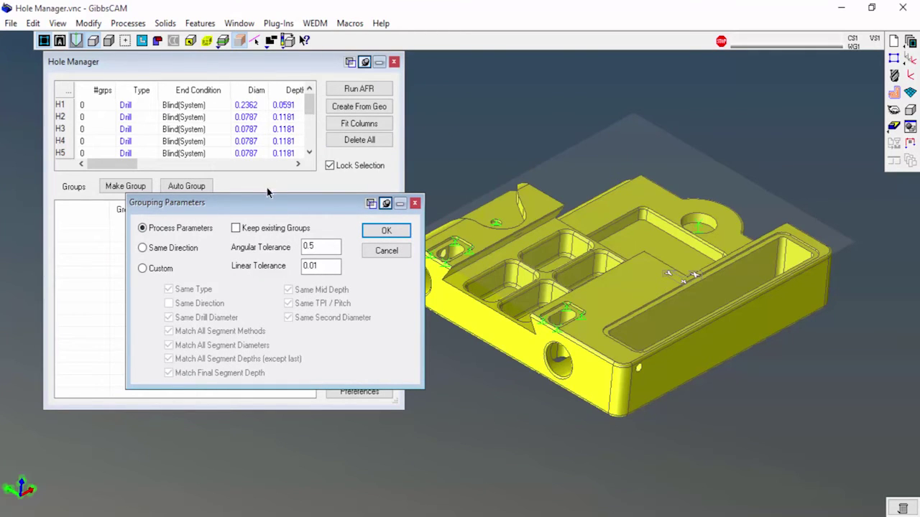
pyautogui.moveTo(258, 207); pyautogui.dragTo(316, 105)
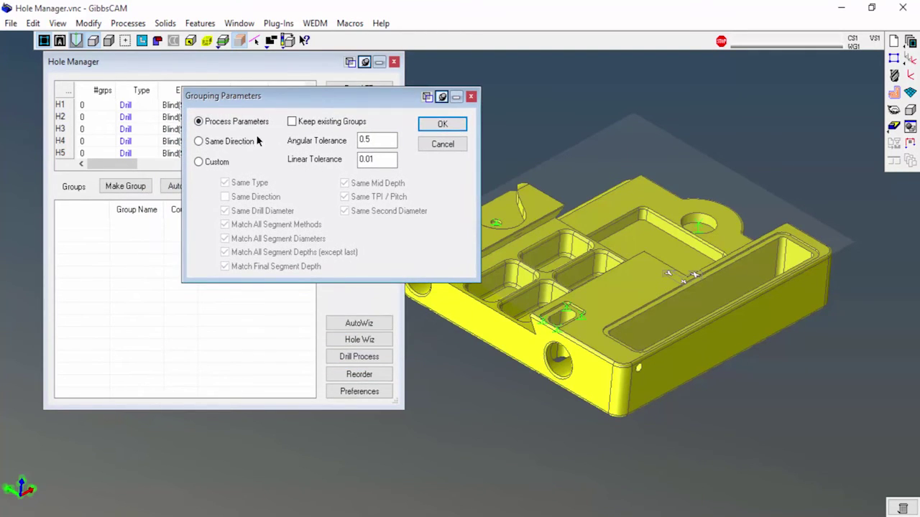
pyautogui.click(199, 141)
pyautogui.click(198, 122)
pyautogui.click(198, 162)
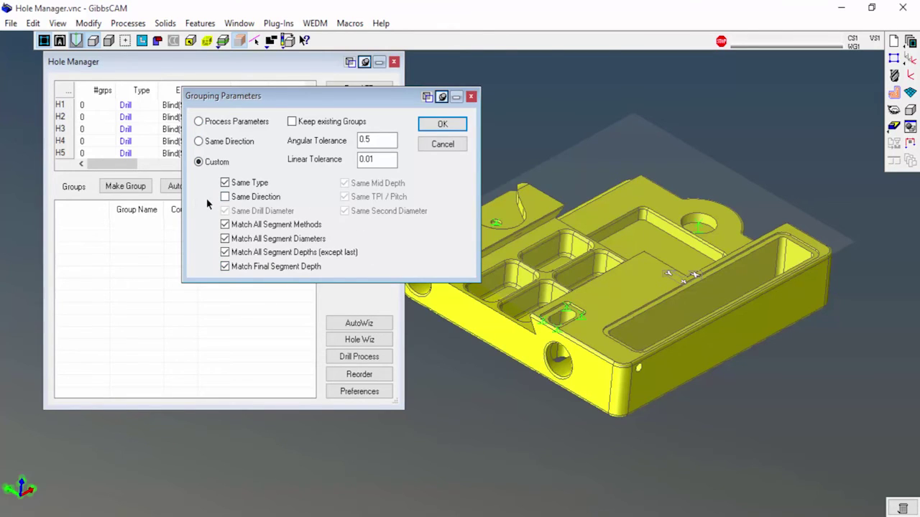
pyautogui.click(225, 224)
pyautogui.click(225, 224)
pyautogui.click(199, 141)
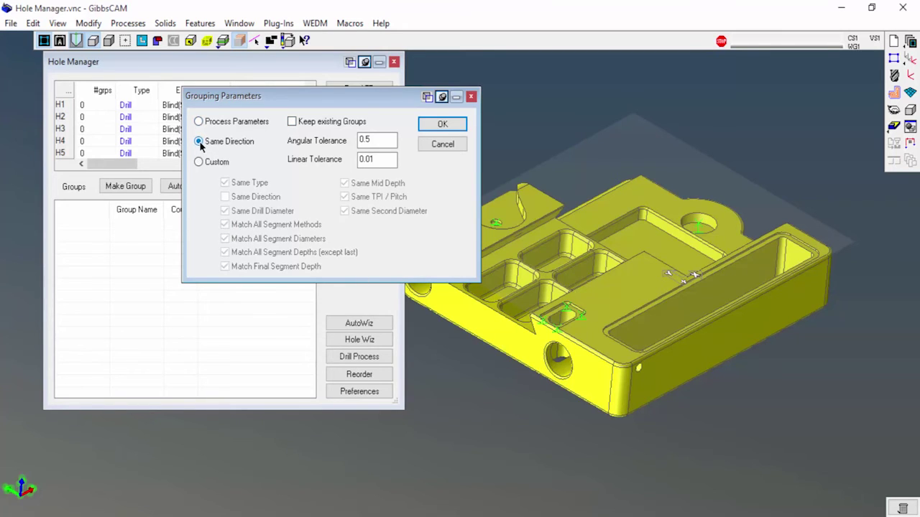
pyautogui.click(446, 124)
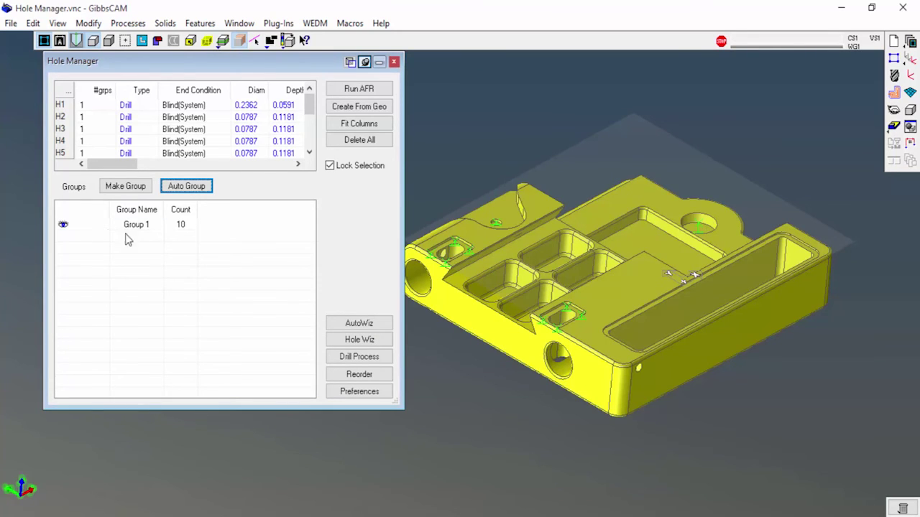
# Auto-group by Process Parameters and review the resulting Groups 1–4 on the part.
pyautogui.click(101, 227)
pyautogui.click(197, 192)
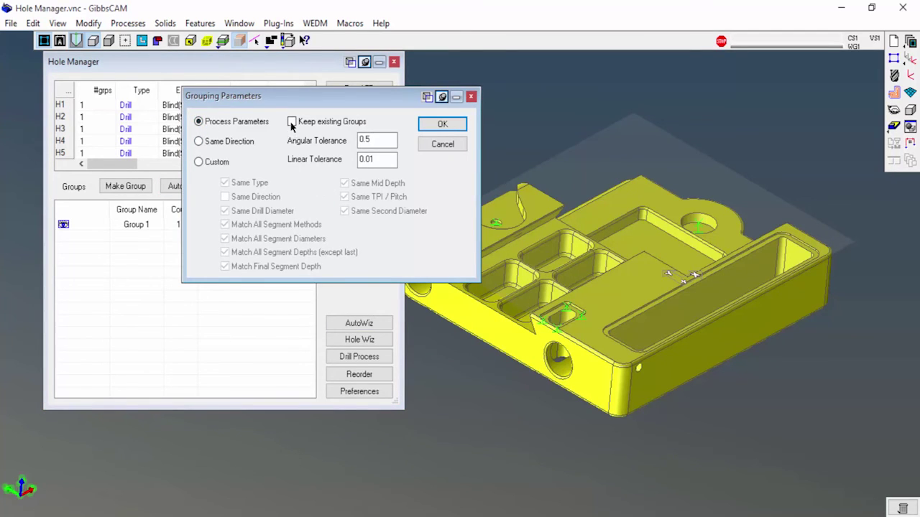
pyautogui.press('Return')
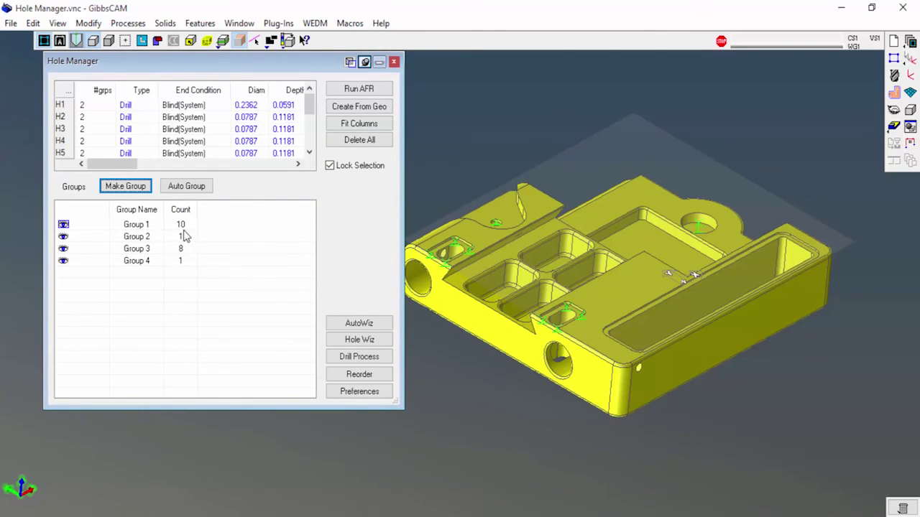
pyautogui.click(180, 238)
pyautogui.click(149, 252)
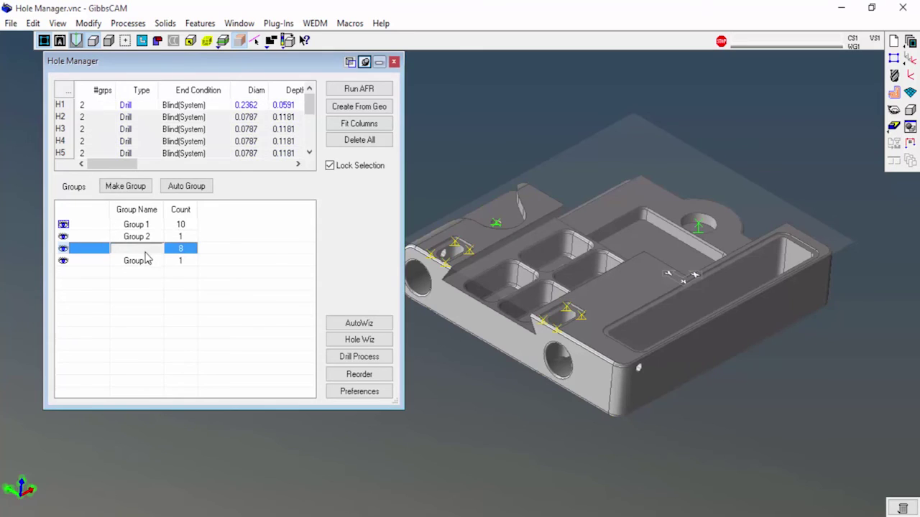
pyautogui.click(146, 264)
pyautogui.click(137, 226)
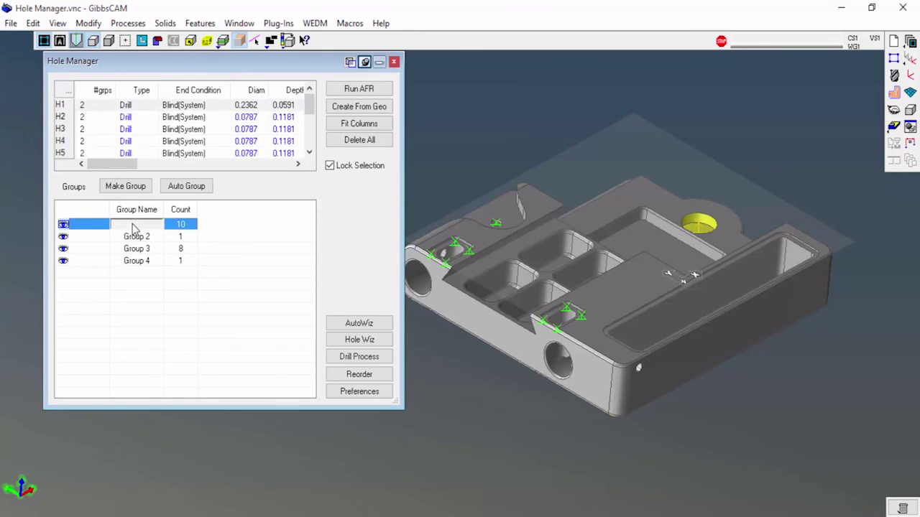
# Regroup with Keep existing Groups unchecked, giving three groups of 1, 8 and 1 holes.
pyautogui.click(186, 186)
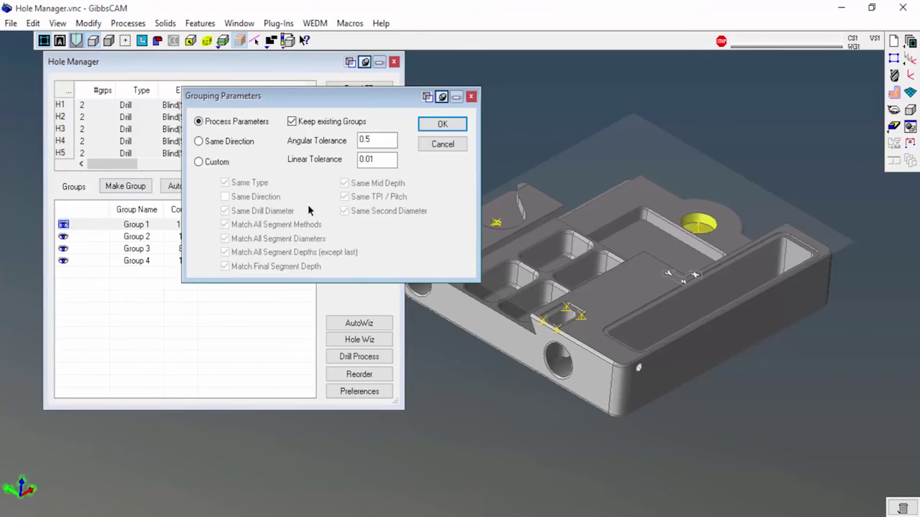
pyautogui.click(292, 122)
pyautogui.click(442, 124)
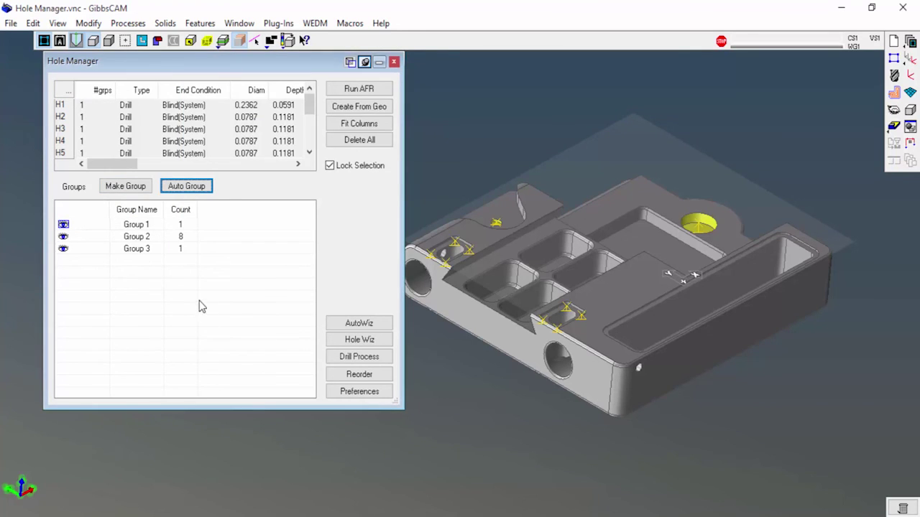